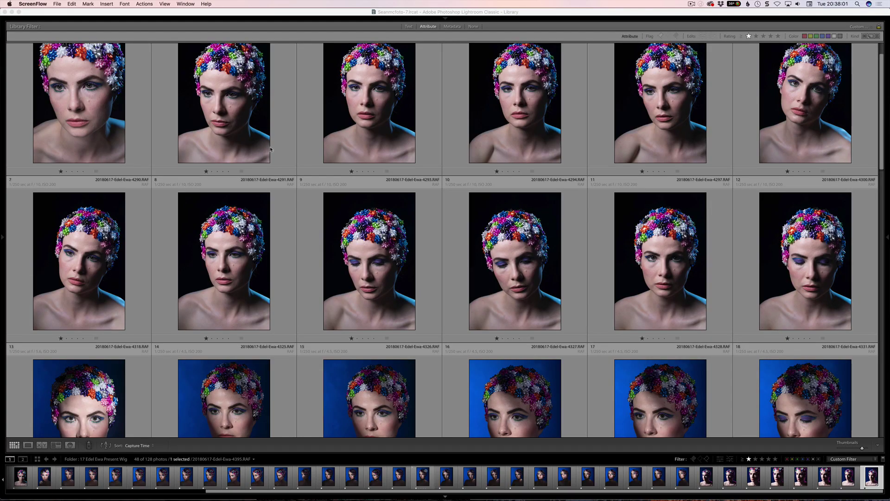
# Start exporting the photos as a catalog, then cancel the export
pyautogui.click(282, 19)
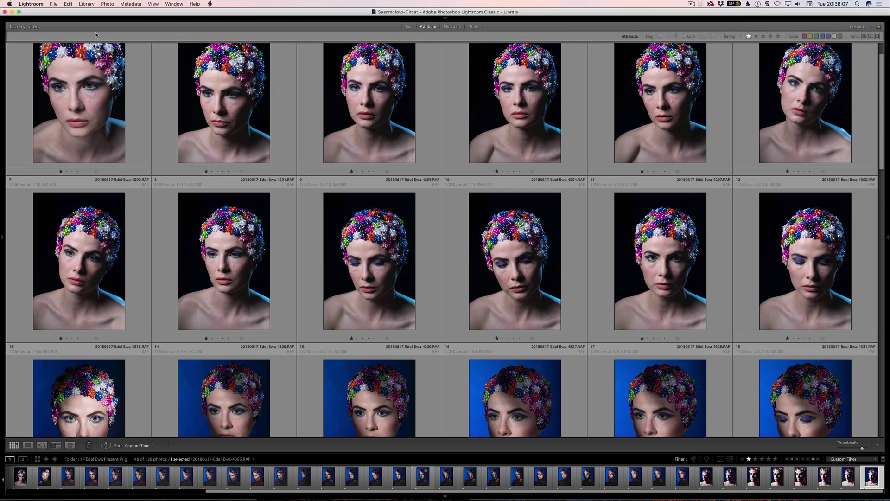
pyautogui.click(54, 4)
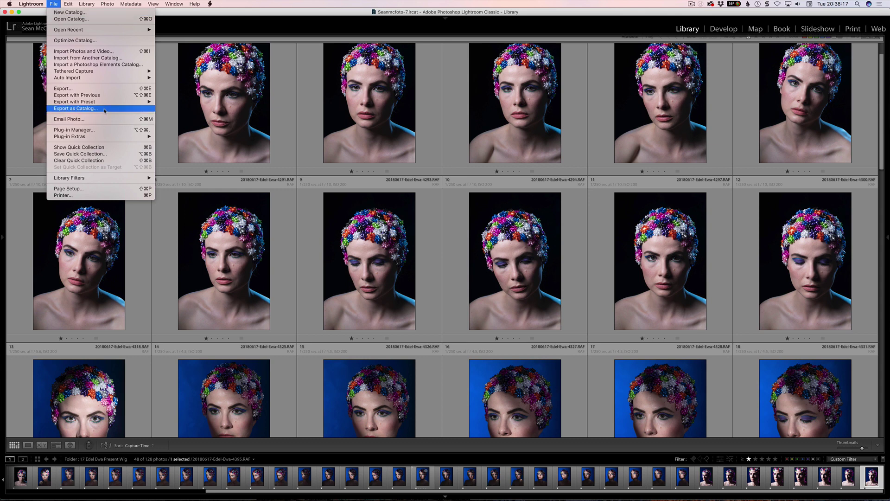
pyautogui.click(79, 109)
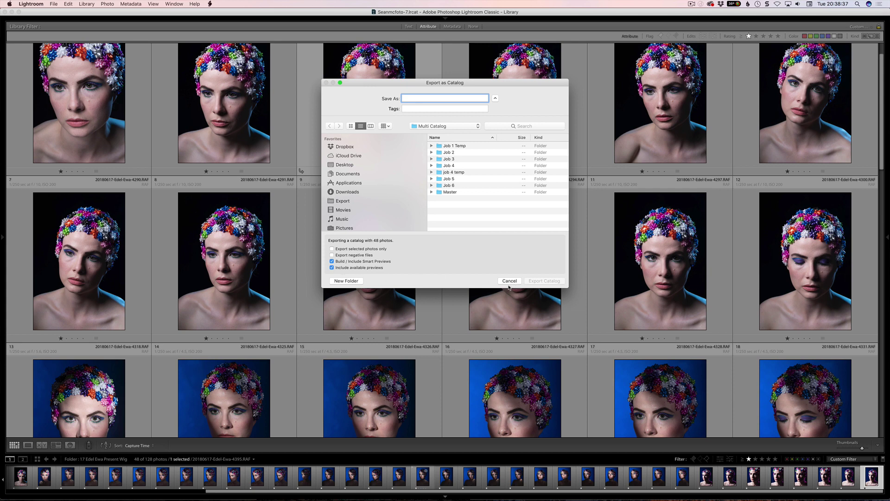
pyautogui.click(510, 281)
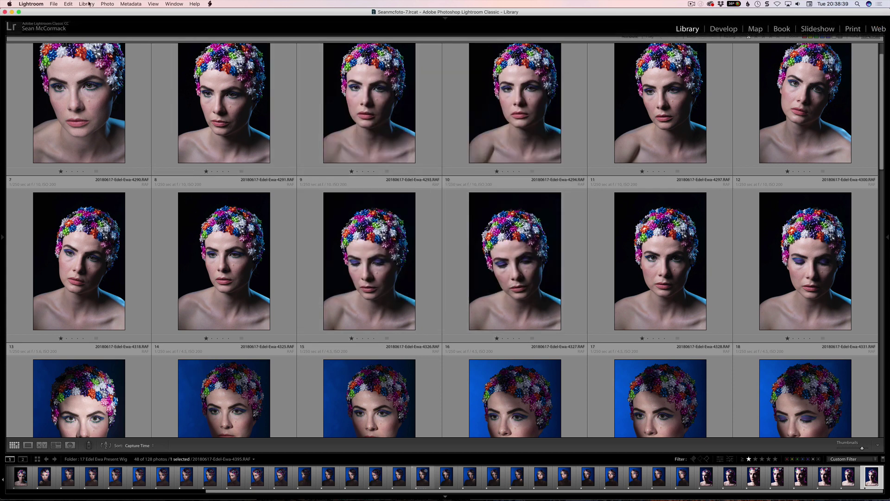
# Build 1:1 previews for all 48 photos and dismiss the completion notice
pyautogui.click(87, 4)
pyautogui.moveTo(149, 185)
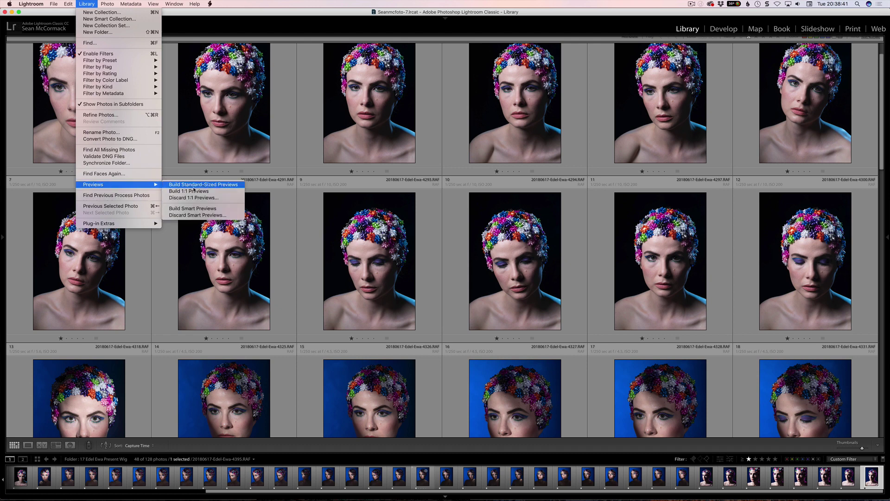
pyautogui.click(225, 191)
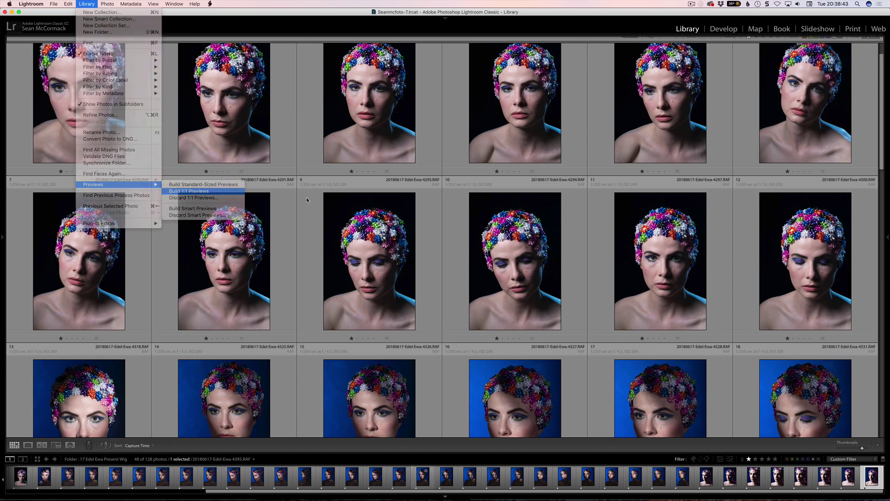
pyautogui.click(504, 162)
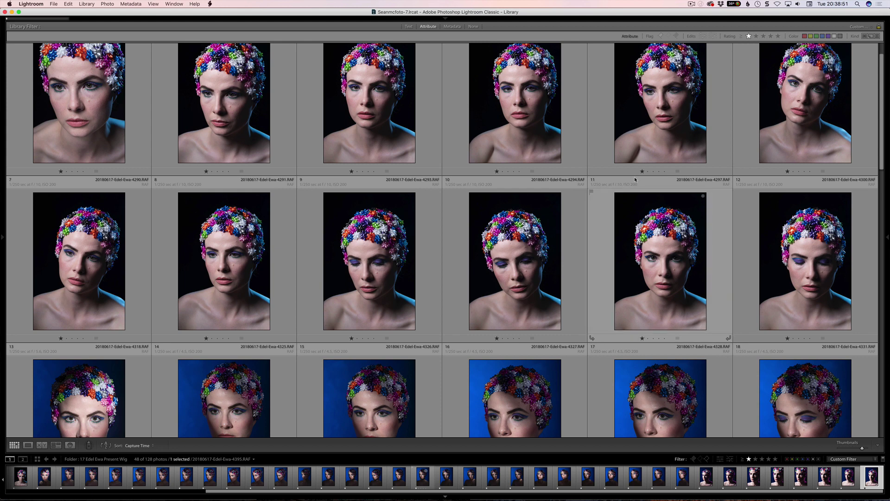
pyautogui.moveTo(47, 17)
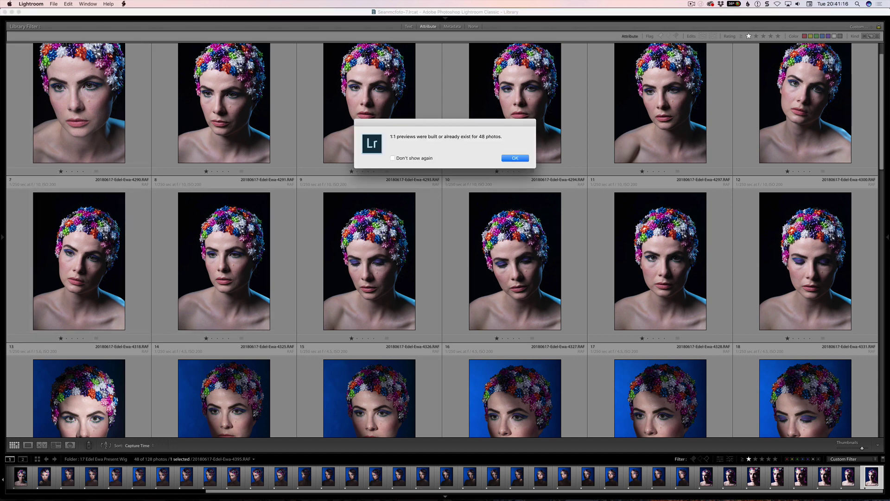
pyautogui.click(516, 160)
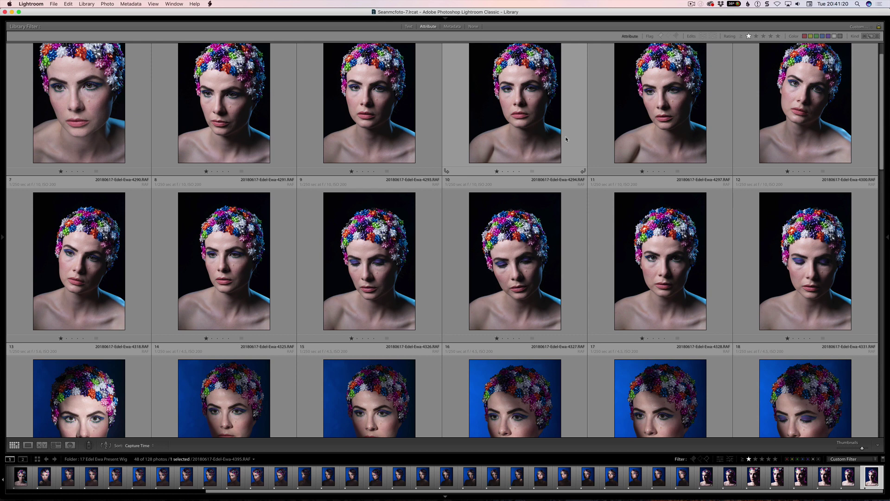
# Export the 48 photos as catalog 'Job 7' with smart previews into Multi Catalog
pyautogui.click(54, 4)
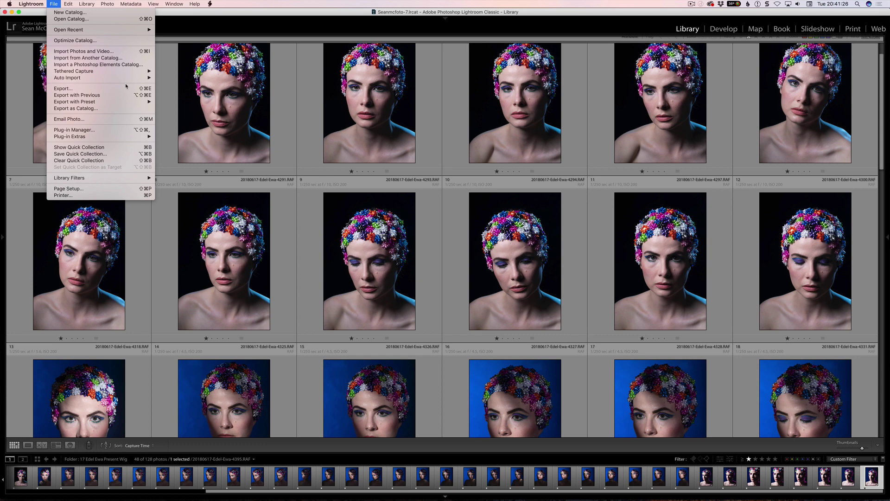
pyautogui.click(124, 109)
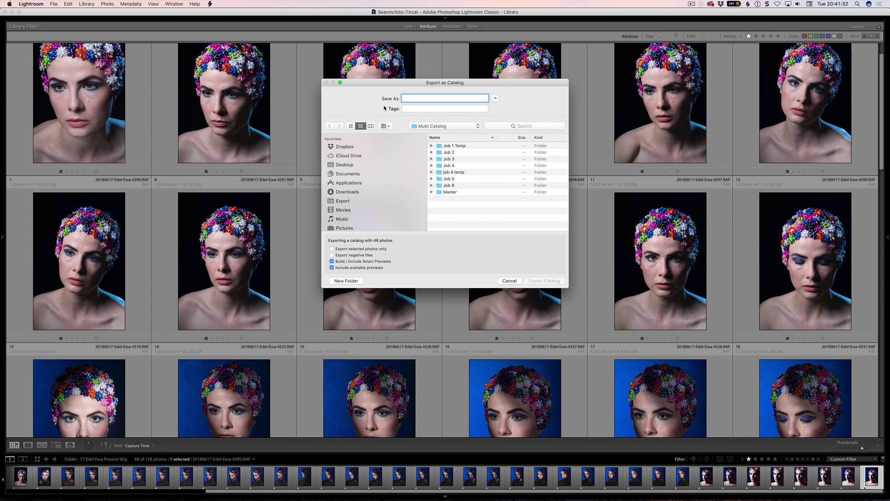
pyautogui.write('Job 7')
pyautogui.click(540, 281)
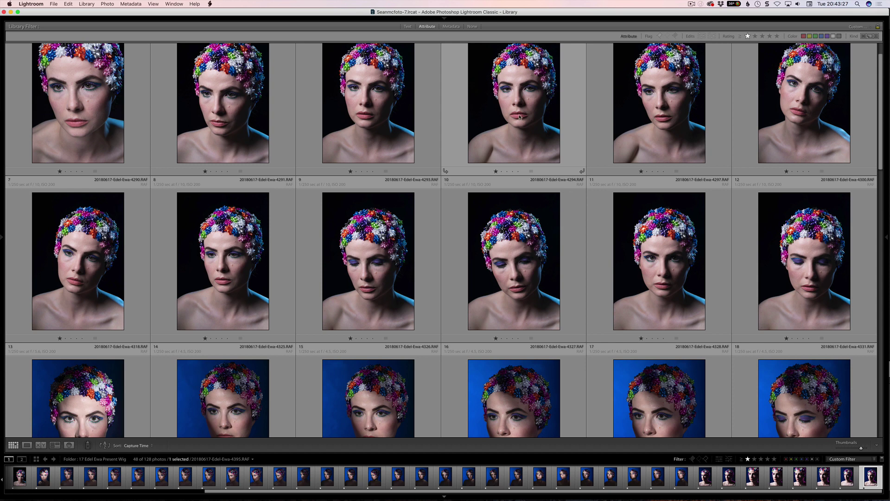
# Switch to Finder to reach the exported Job 7.lrcat catalog
pyautogui.press('super+Tab')
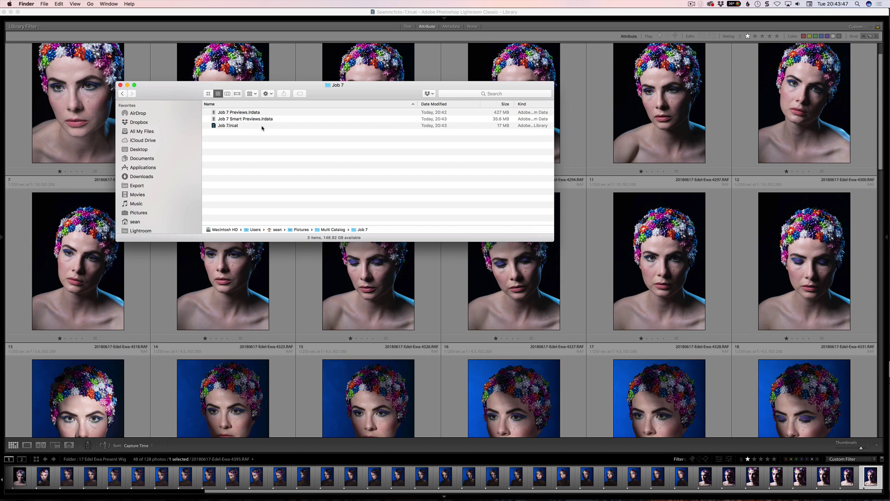
# Open Job 7.lrcat from Finder and relaunch Lightroom with that catalog
pyautogui.doubleClick(231, 126)
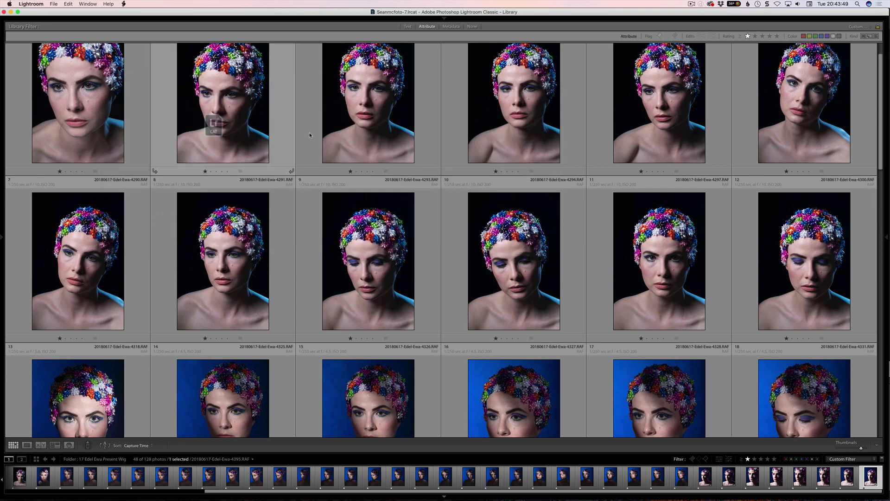
pyautogui.click(515, 166)
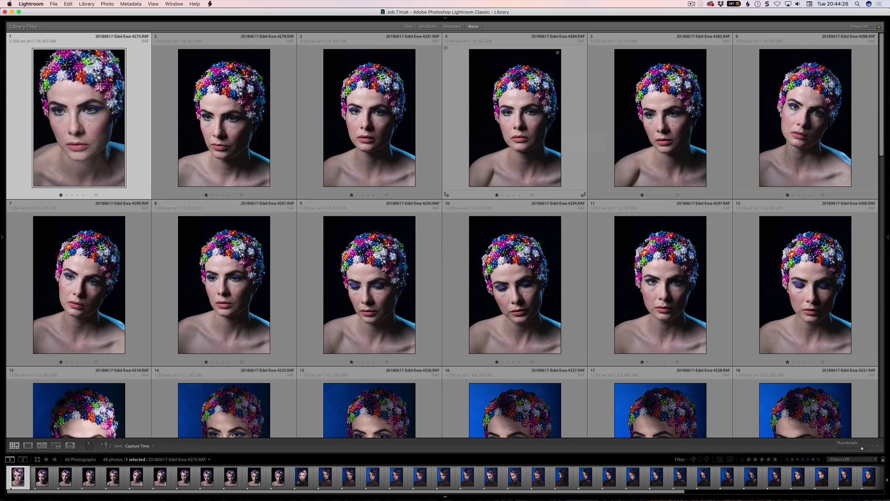
pyautogui.moveTo(682, 19)
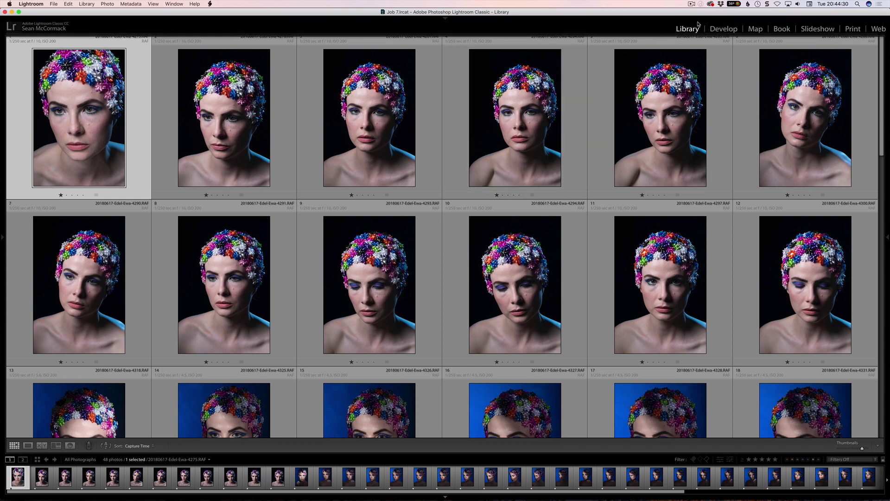
pyautogui.click(691, 5)
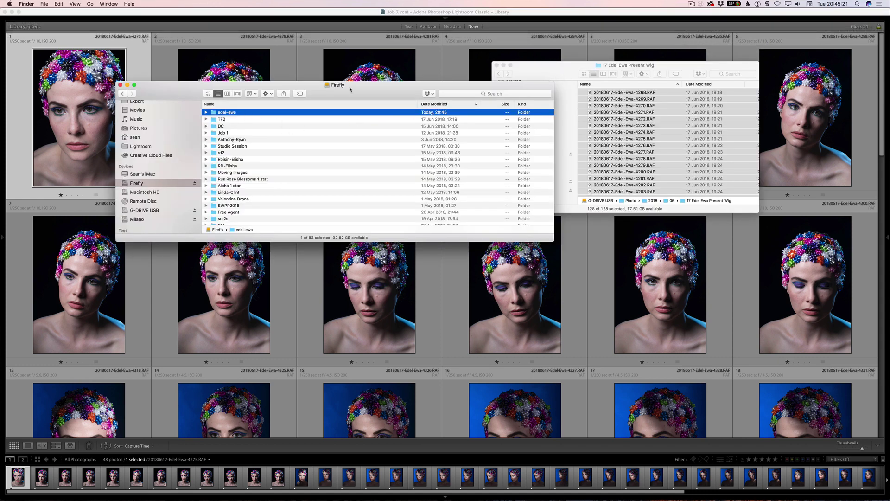
pyautogui.doubleClick(246, 113)
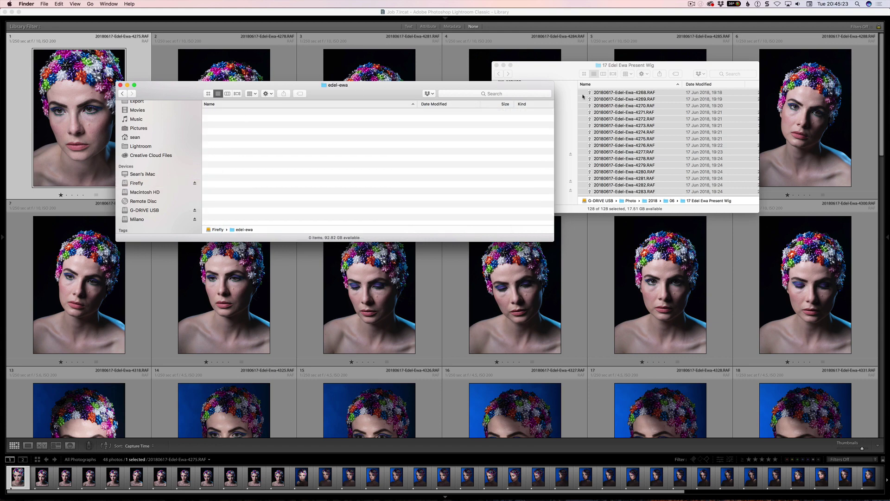
pyautogui.moveTo(411, 153); pyautogui.dragTo(363, 147)
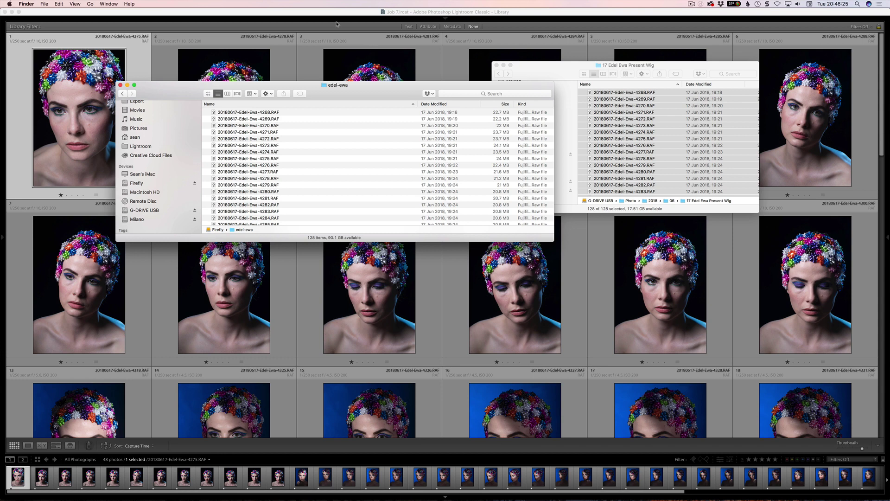
# Show the first photo's 17 Edel Ewa Present Wig folder in the Library
pyautogui.click(348, 14)
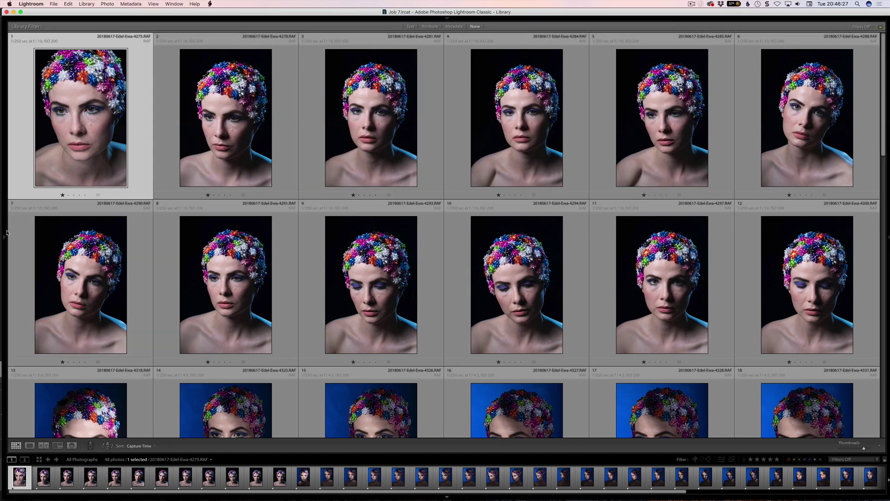
pyautogui.rightClick(109, 140)
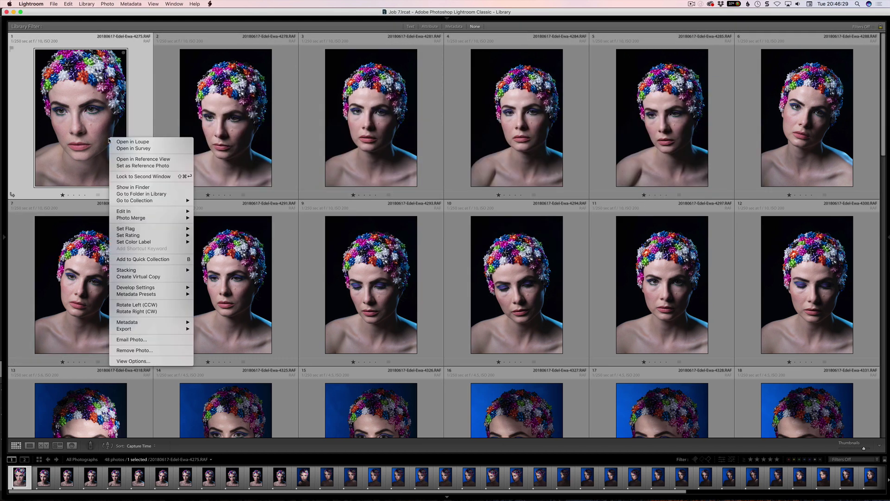
pyautogui.click(139, 194)
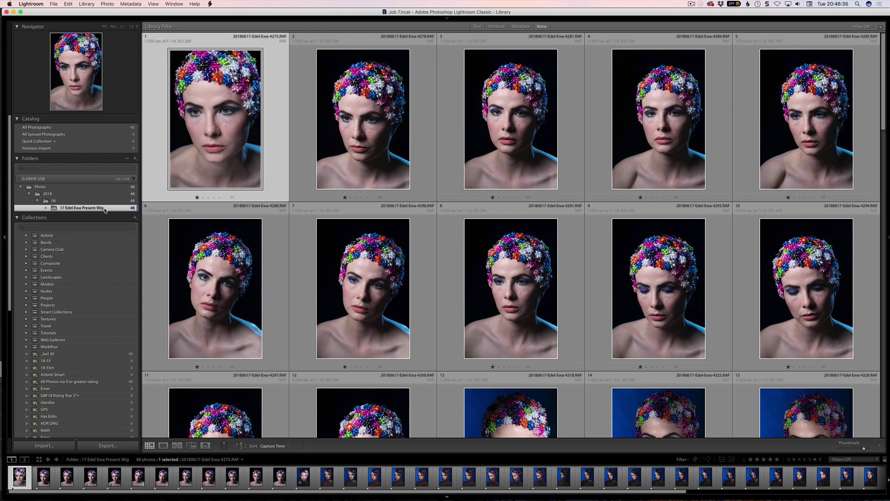
# Relocate the 17 Edel Ewa Present Wig folder to edel-ewa on the Firefly drive
pyautogui.rightClick(105, 210)
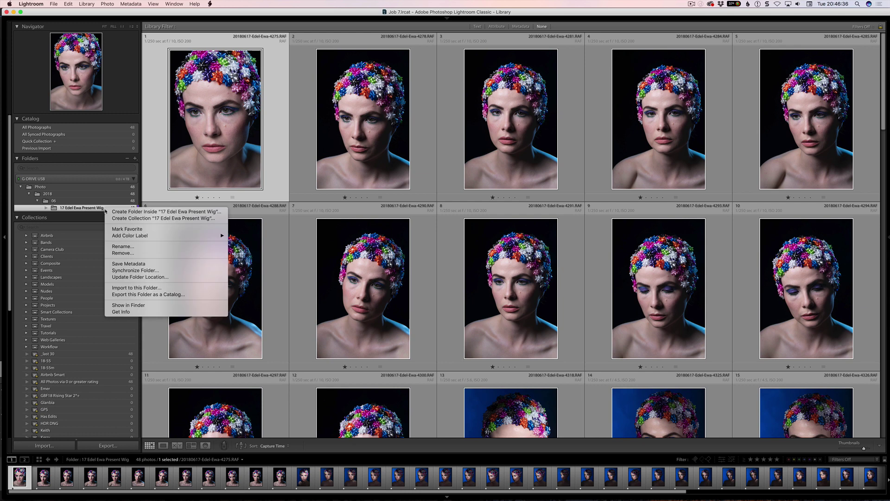
pyautogui.click(178, 278)
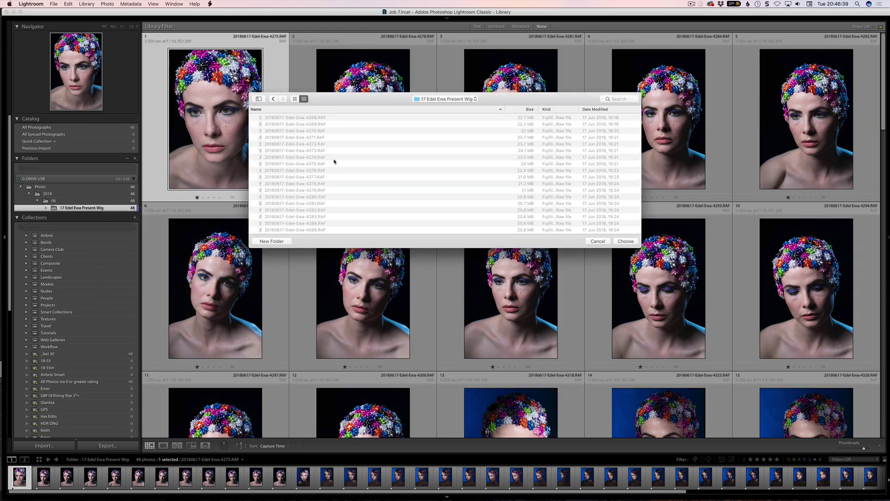
pyautogui.click(438, 99)
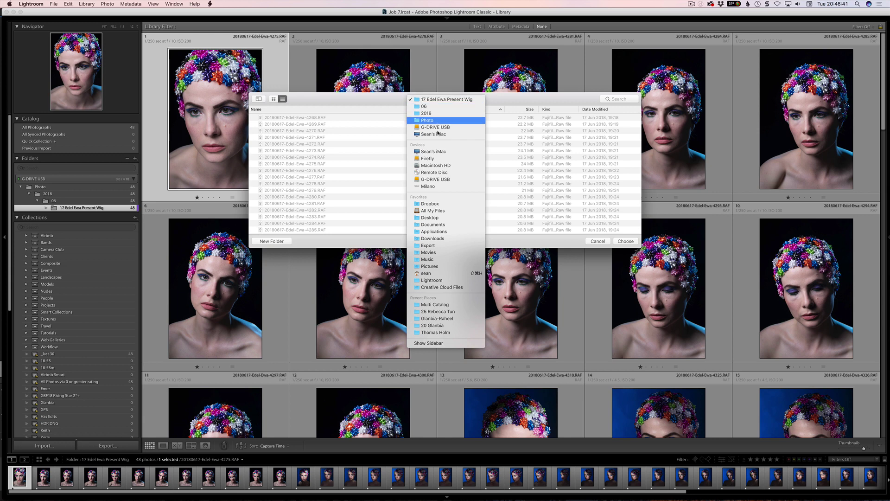
pyautogui.scroll(-1, 435, 160)
pyautogui.click(435, 160)
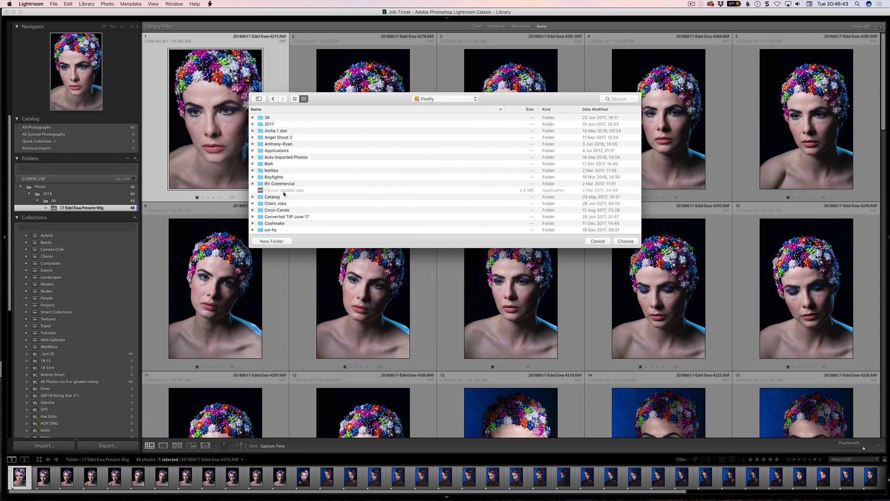
pyautogui.click(460, 109)
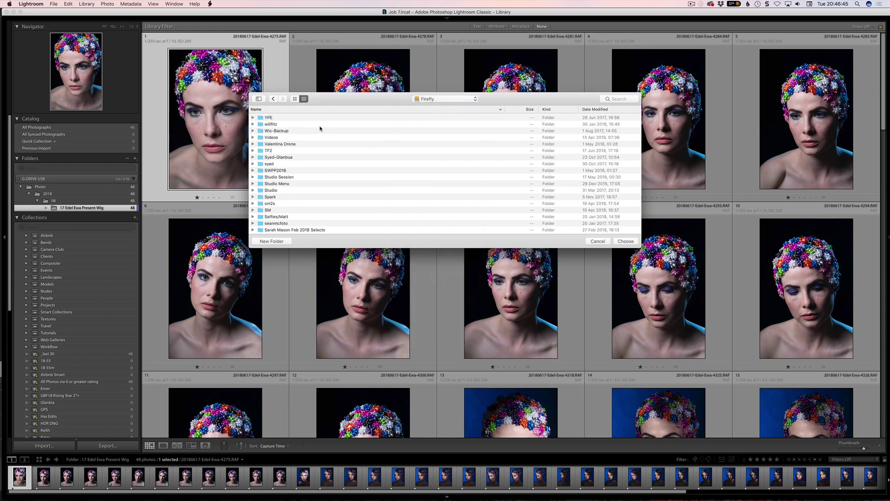
pyautogui.click(405, 110)
pyautogui.click(362, 109)
pyautogui.click(596, 111)
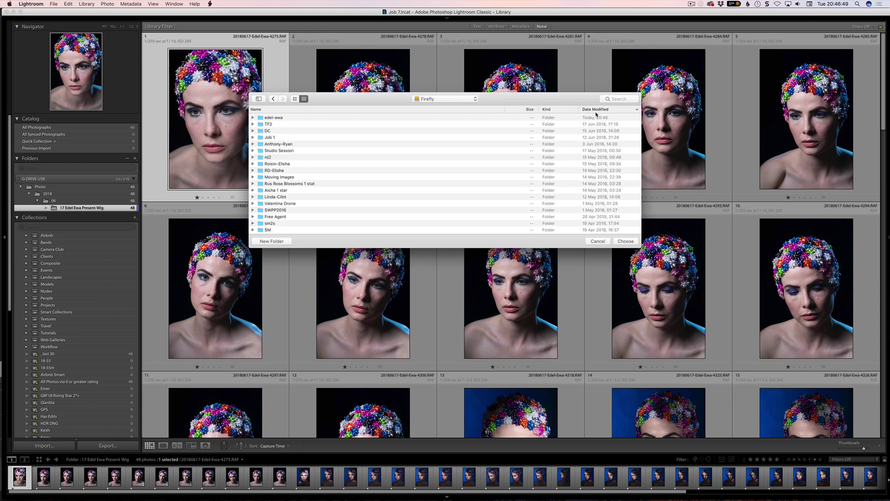
pyautogui.click(380, 119)
pyautogui.click(625, 241)
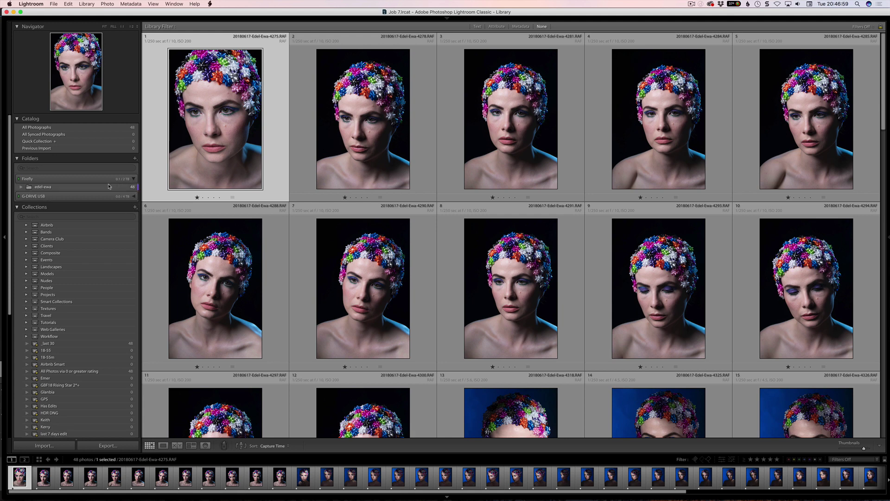
pyautogui.click(23, 188)
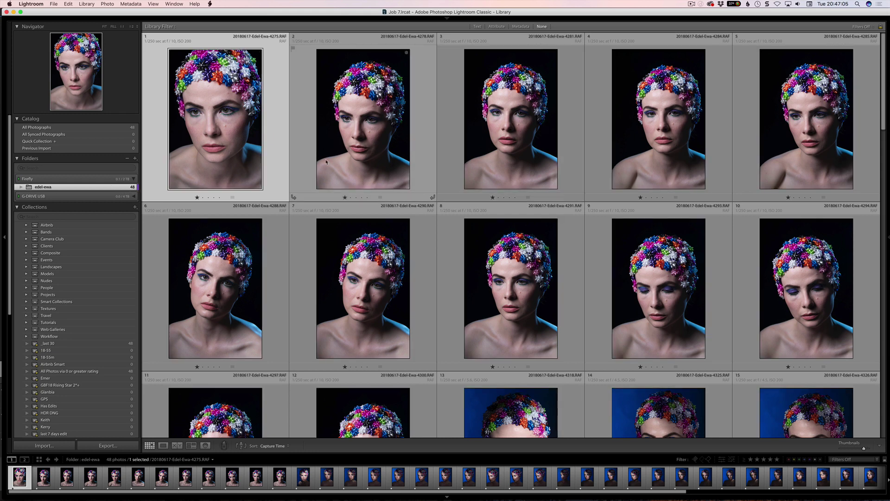
# Eject the Firefly drive, then collapse Lightroom's left panels to widen the grid
pyautogui.press('super+Tab')
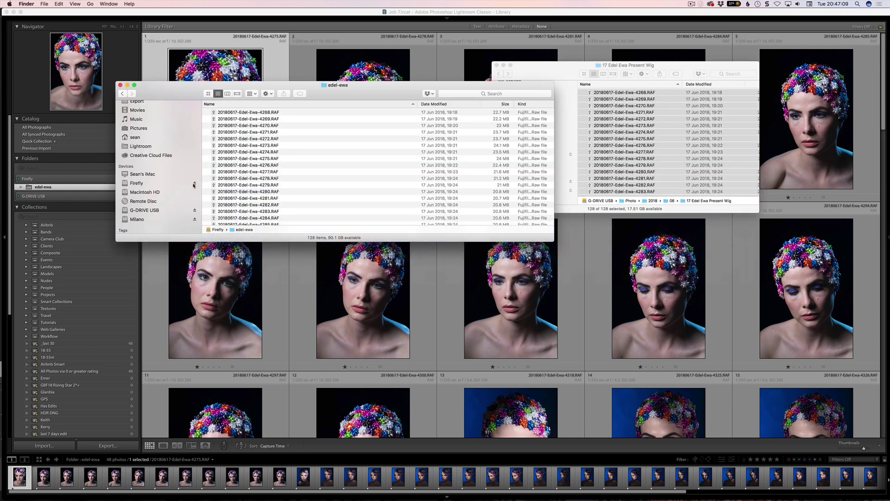
pyautogui.click(194, 184)
pyautogui.click(277, 51)
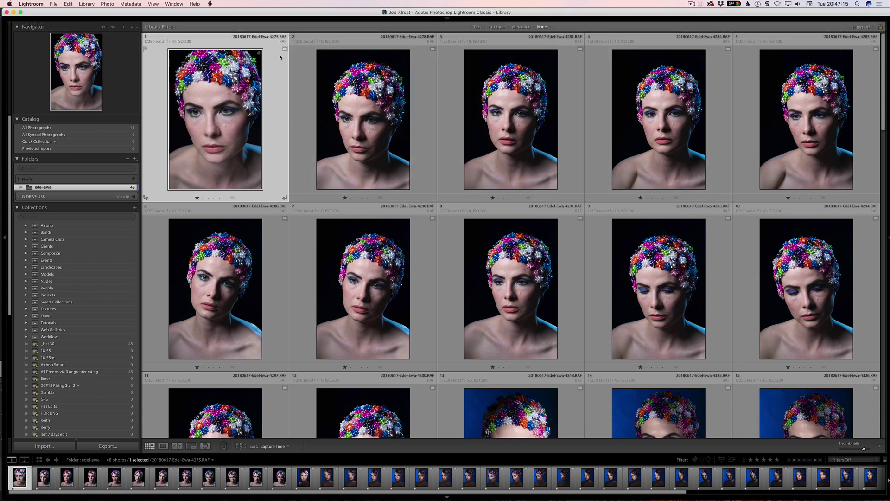
pyautogui.click(5, 238)
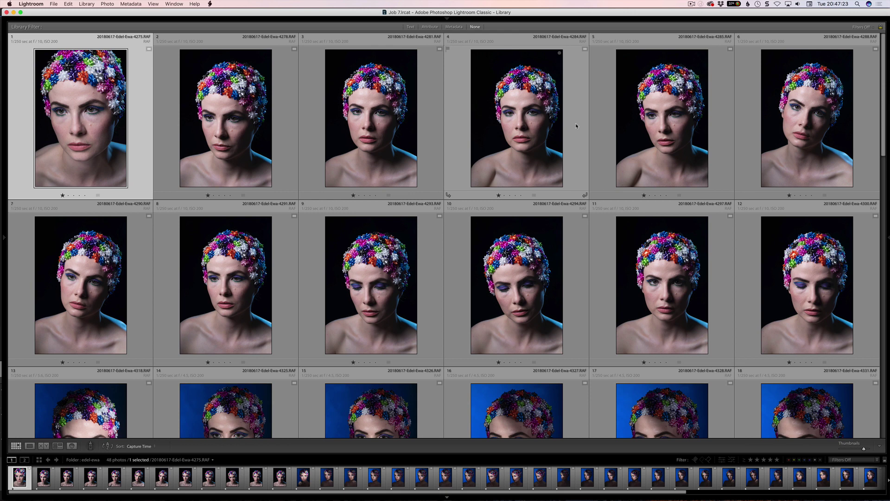
# Move the Finder window lower and open the recent Job 7 folder
pyautogui.press('super+Tab')
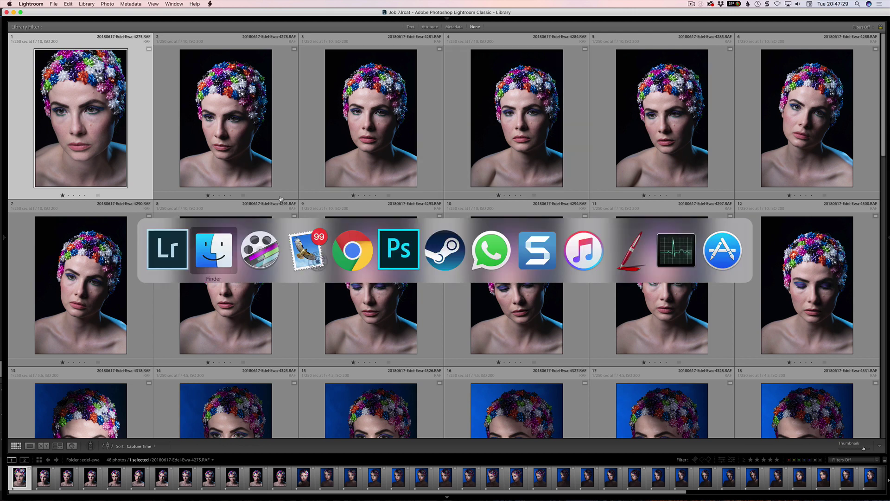
pyautogui.click(217, 253)
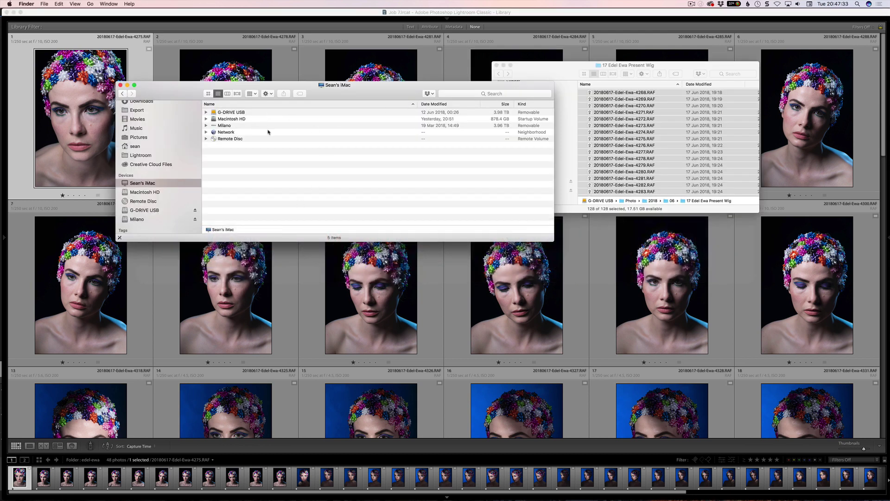
pyautogui.moveTo(347, 93); pyautogui.dragTo(386, 132)
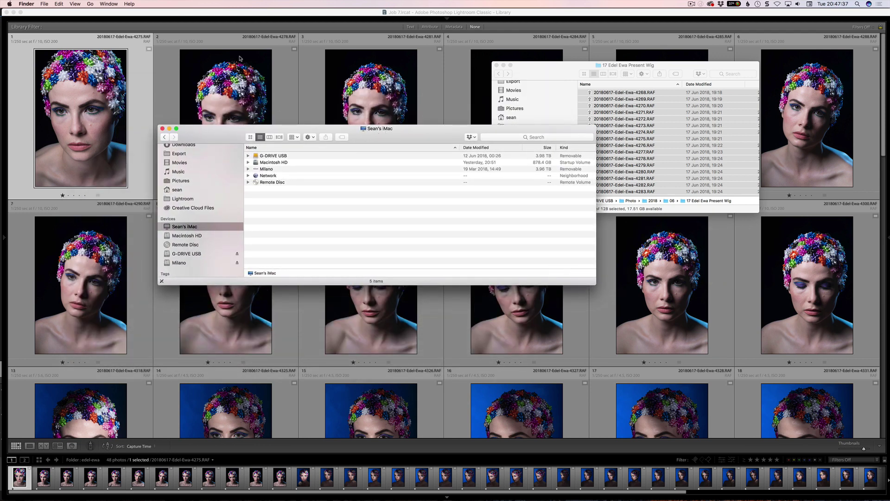
pyautogui.click(88, 4)
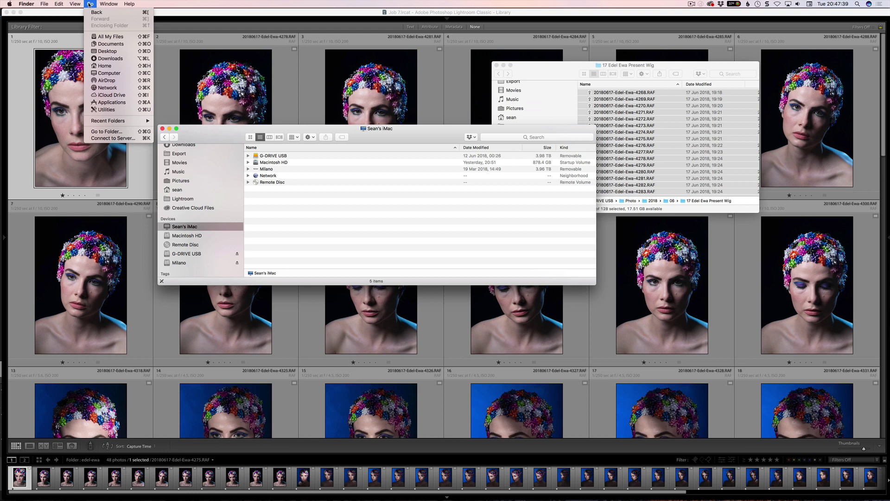
pyautogui.moveTo(136, 122)
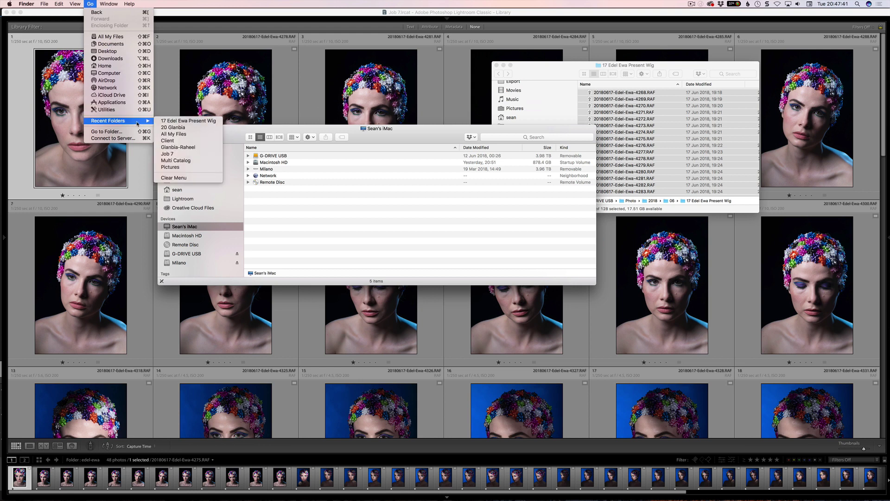
pyautogui.click(167, 154)
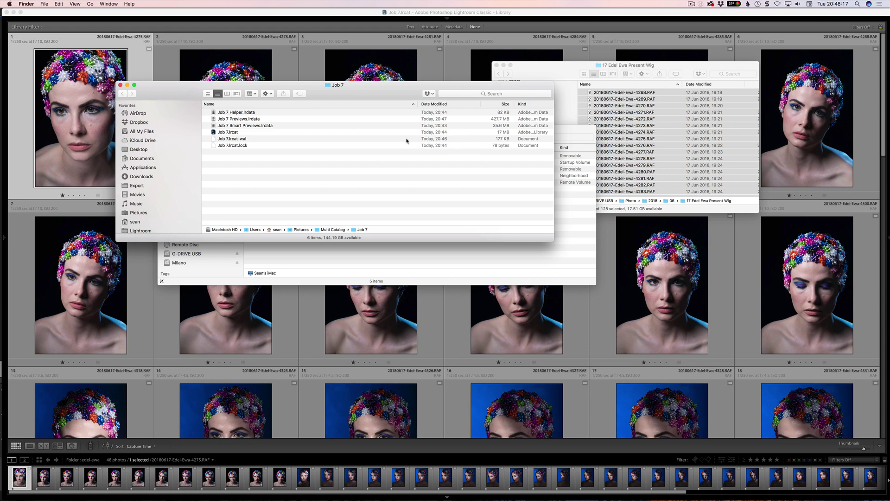
# Select all 48 Job 7 photos and convert them to black and white
pyautogui.click(326, 48)
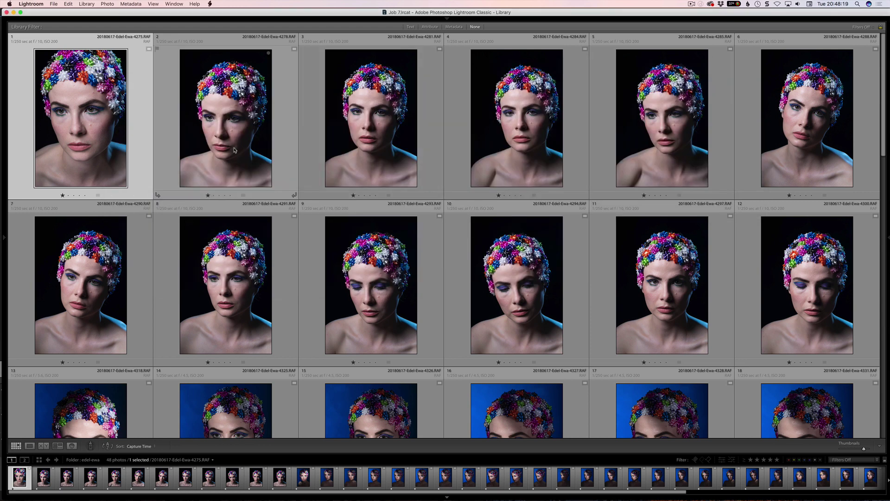
pyautogui.press('super+a')
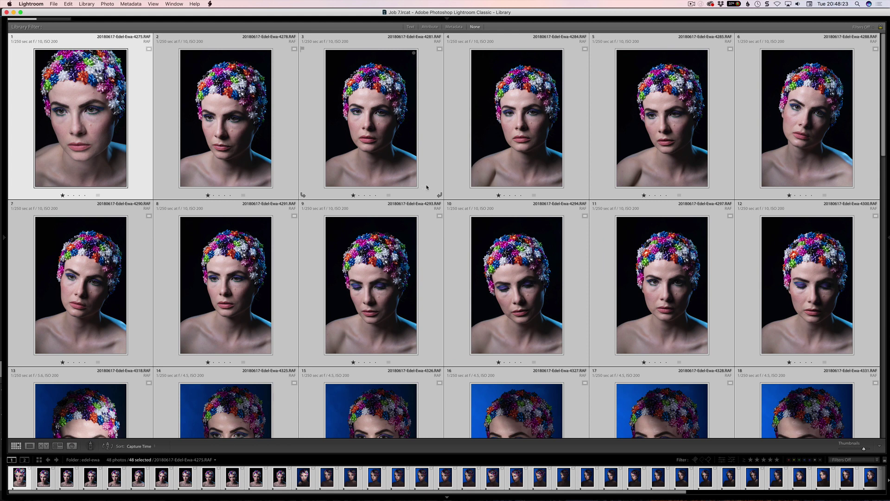
pyautogui.press('v')
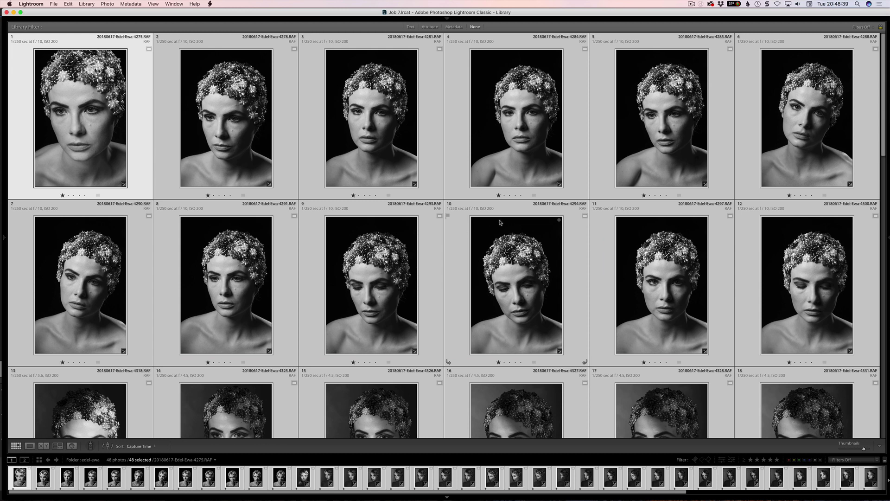
# Open the recent Seanmcfoto-7 master catalog and relaunch Lightroom with it
pyautogui.click(54, 4)
pyautogui.moveTo(100, 31)
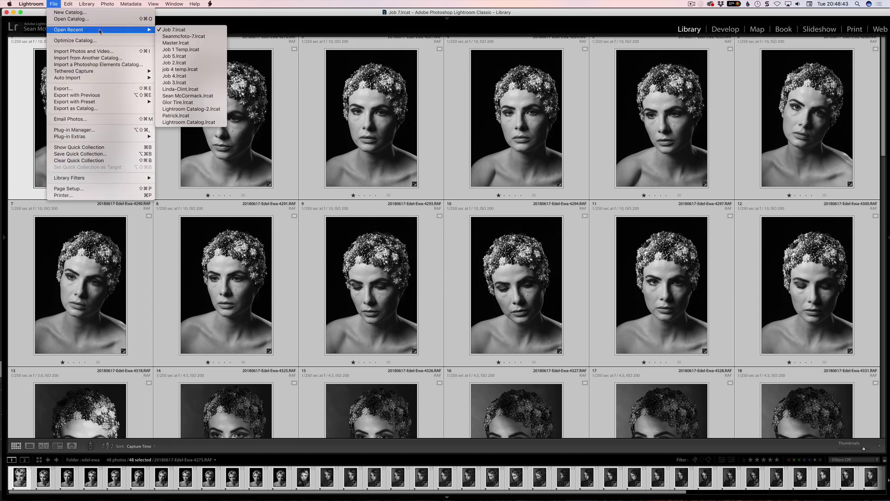
pyautogui.click(216, 37)
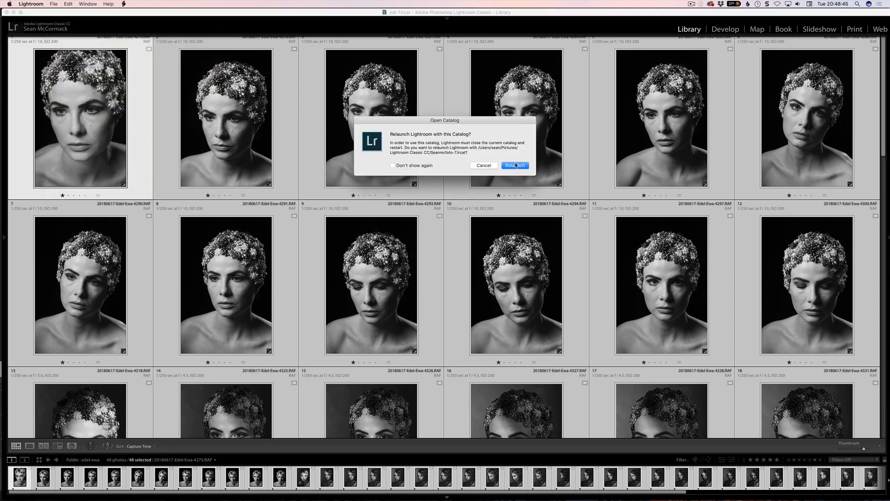
pyautogui.click(515, 165)
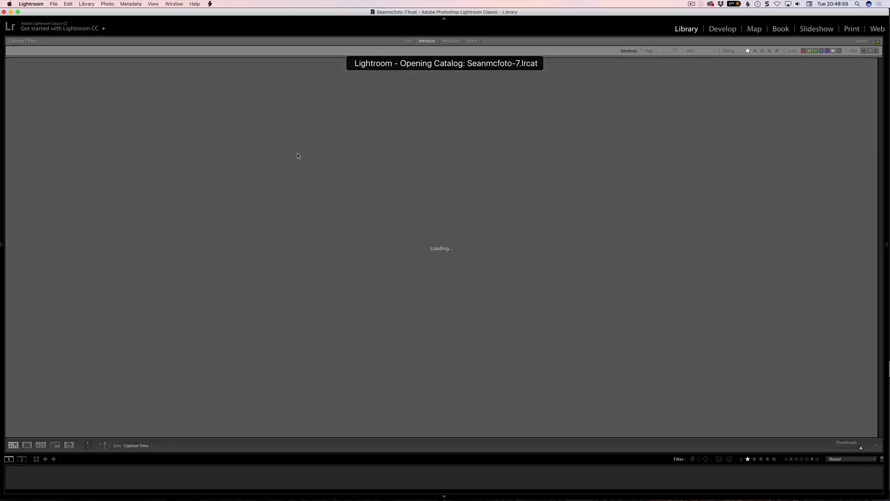
# In Finder, delete the Job 7 Helper, previews and smart previews .lrdata files
pyautogui.press('super+Tab')
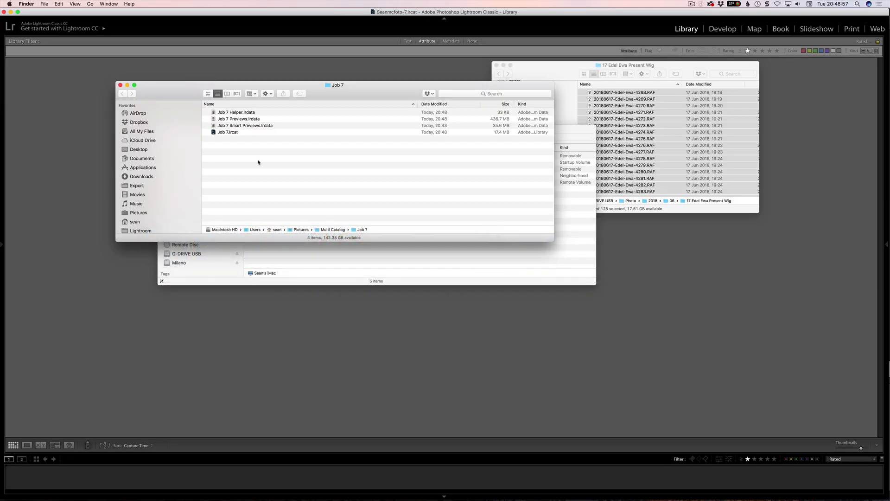
pyautogui.click(252, 113)
pyautogui.keyDown('shift'); pyautogui.click(258, 125); pyautogui.keyUp('shift')
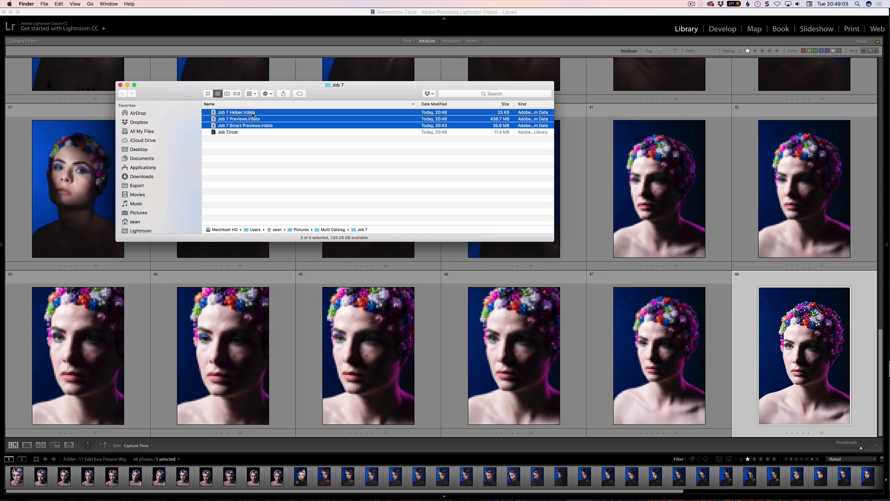
pyautogui.press('super+BackSpace')
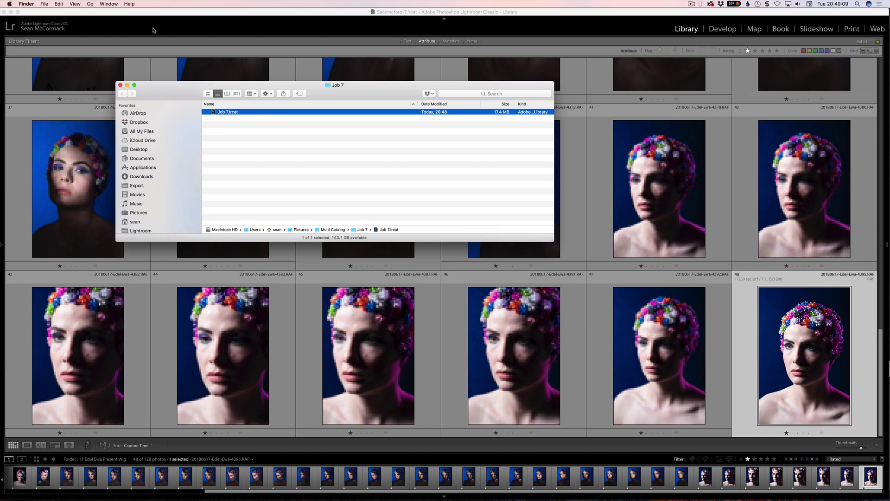
# Import from Another Catalog, choosing Job 7.lrcat from the Multi Catalog > Job 7 folder
pyautogui.click(84, 19)
pyautogui.click(53, 4)
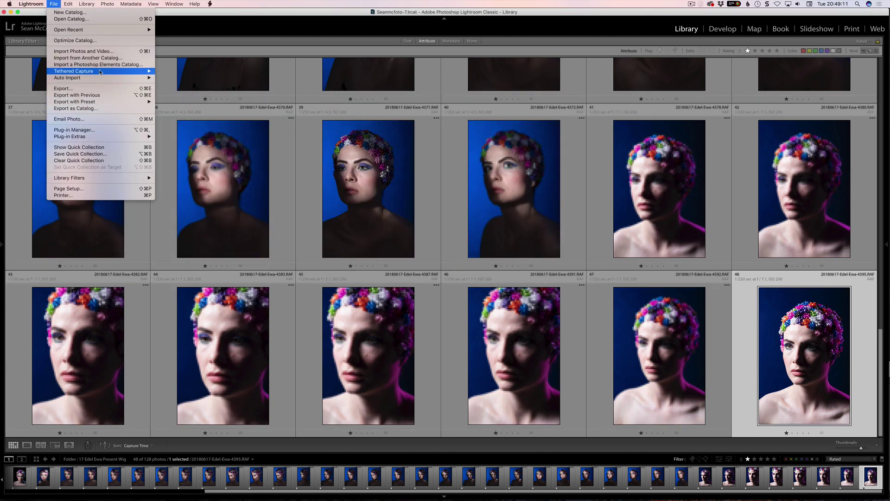
pyautogui.click(92, 58)
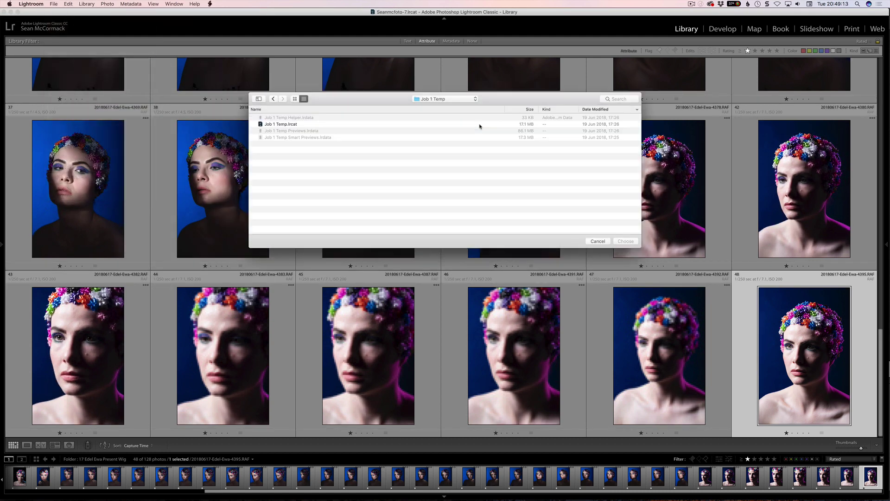
pyautogui.click(457, 99)
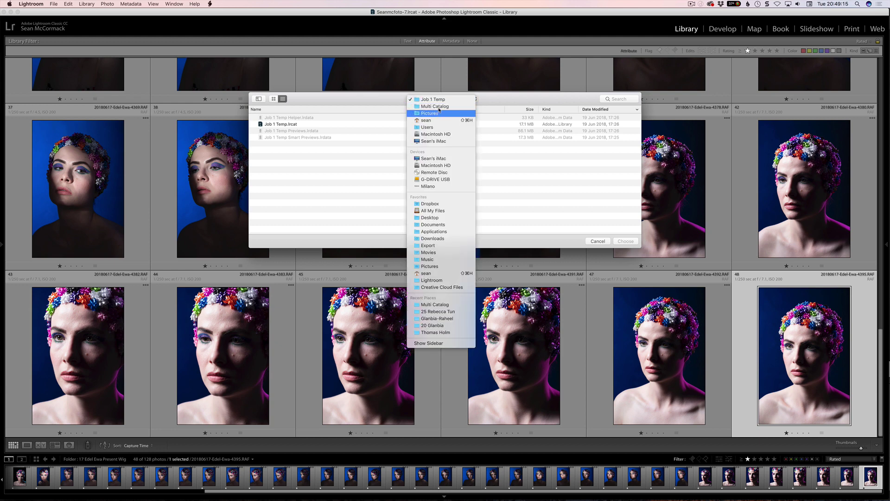
pyautogui.click(434, 104)
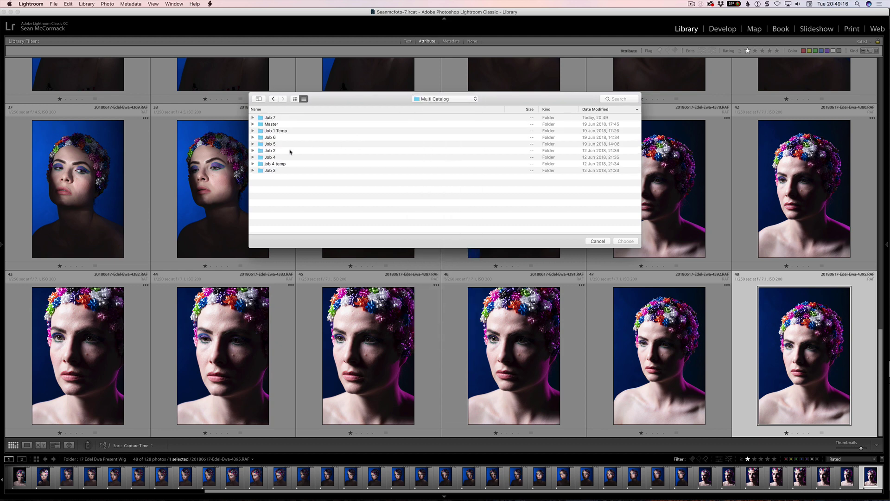
pyautogui.click(302, 118)
pyautogui.doubleClick(302, 119)
pyautogui.click(310, 120)
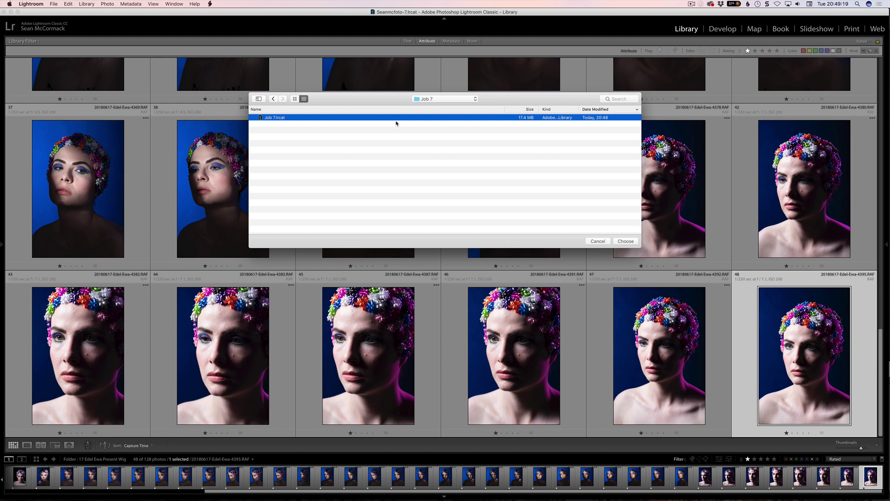
pyautogui.click(625, 242)
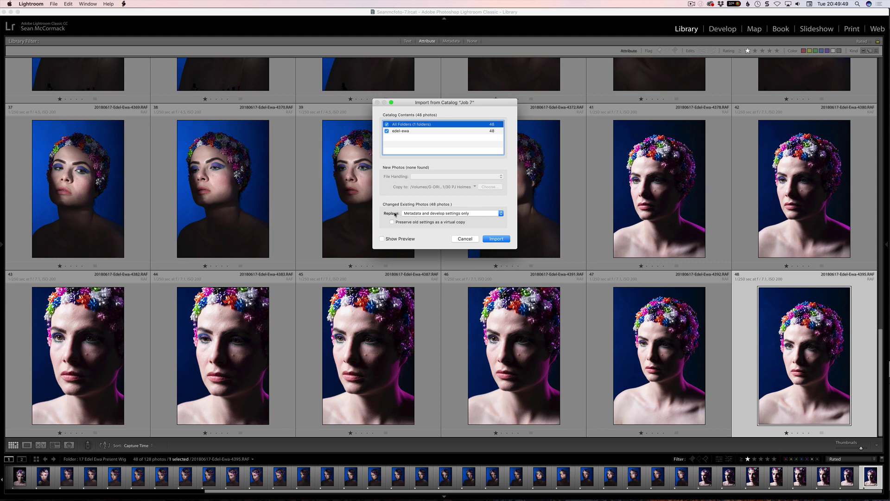
# Keep Replace at 'Metadata and develop settings only' and import Job 7's edits into the 48 photos
pyautogui.click(473, 214)
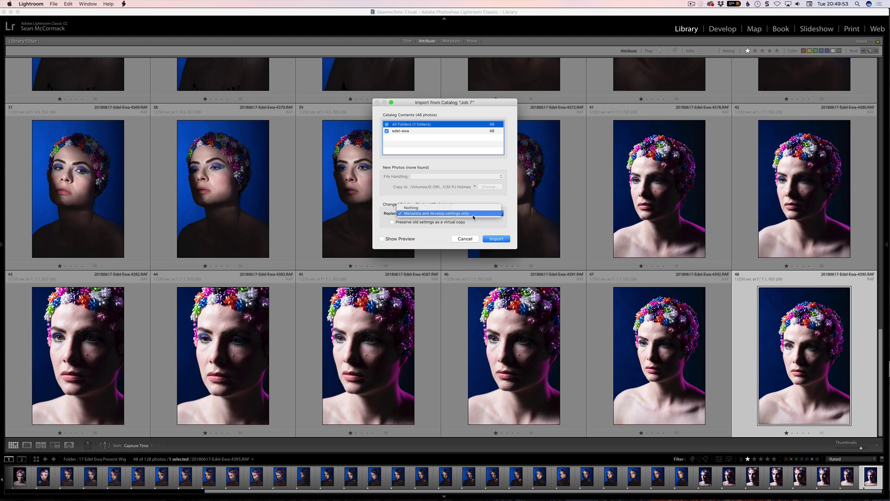
pyautogui.click(469, 213)
pyautogui.click(443, 214)
pyautogui.click(440, 213)
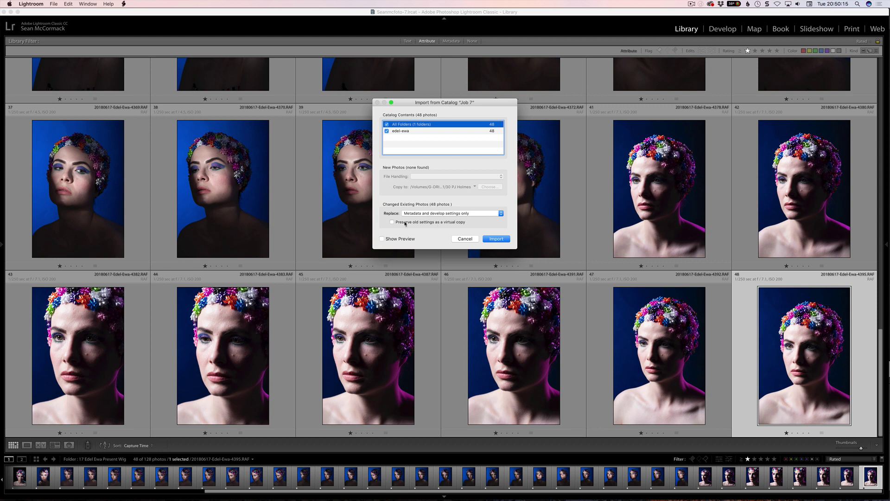
pyautogui.click(387, 240)
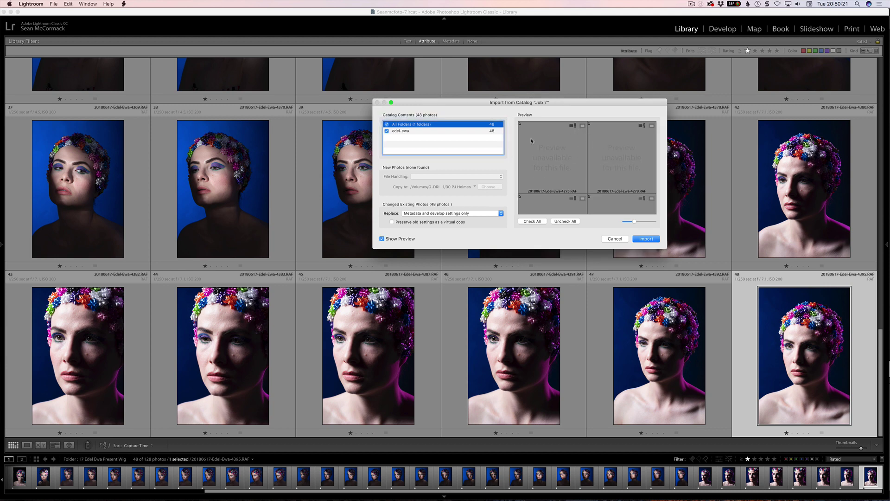
pyautogui.click(387, 239)
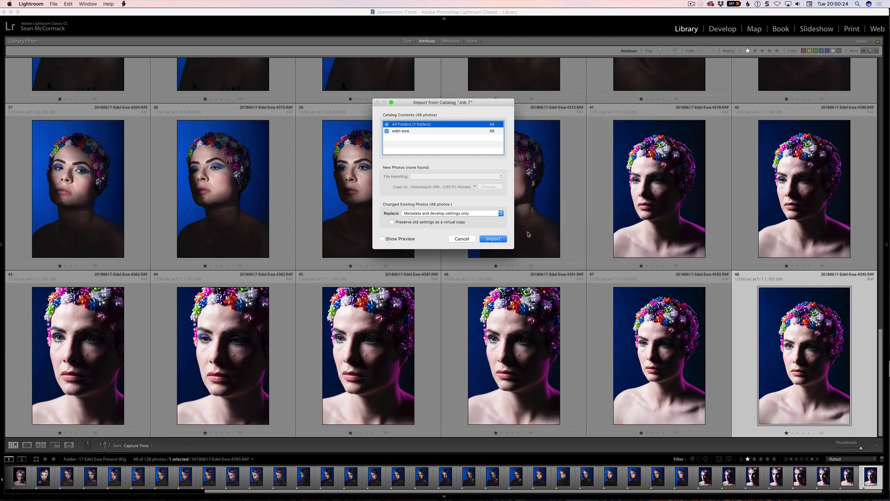
pyautogui.click(492, 240)
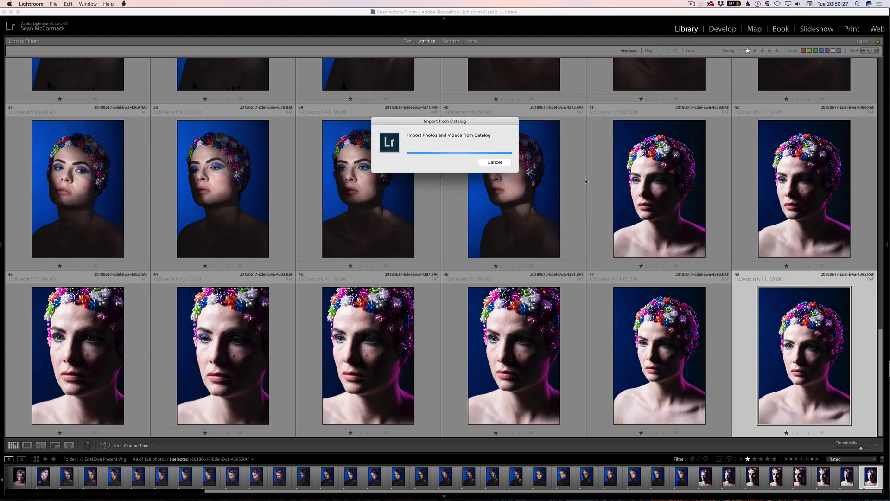